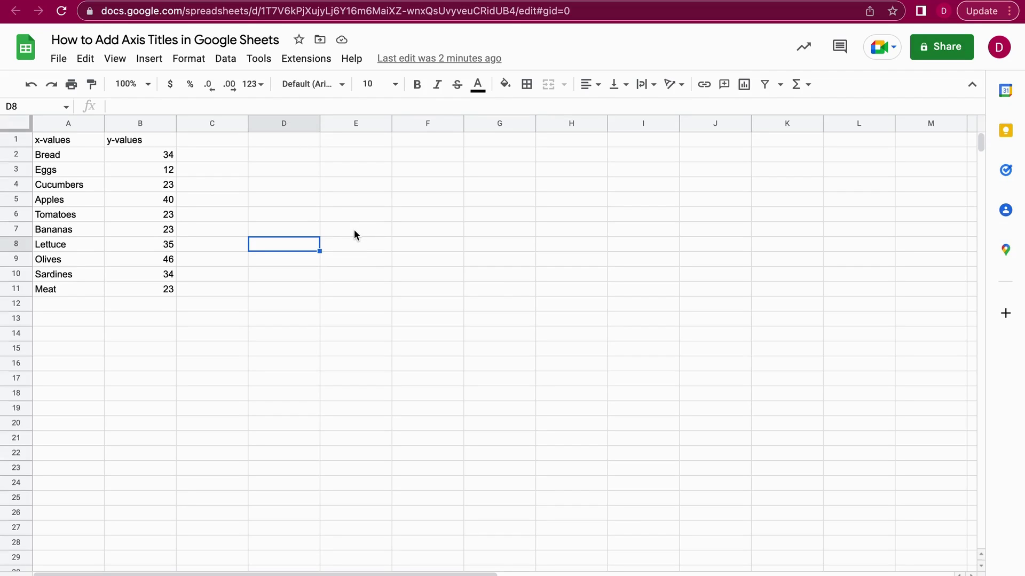
# Try selecting the item names A2:A11 and then the amounts B2:B11, clearing each selection.
pyautogui.click(348, 232)
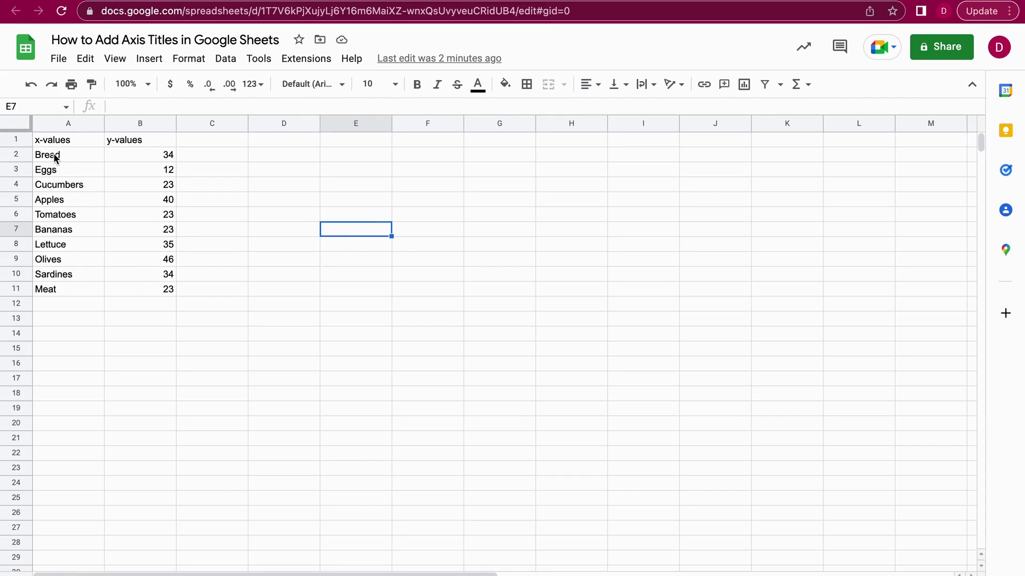
pyautogui.click(277, 190)
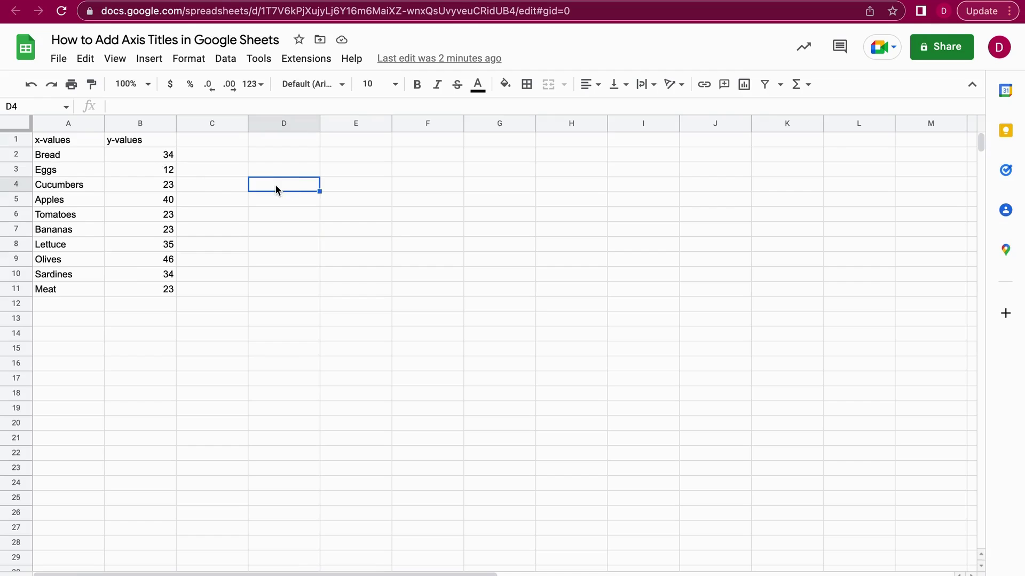
pyautogui.moveTo(92, 158); pyautogui.dragTo(91, 295)
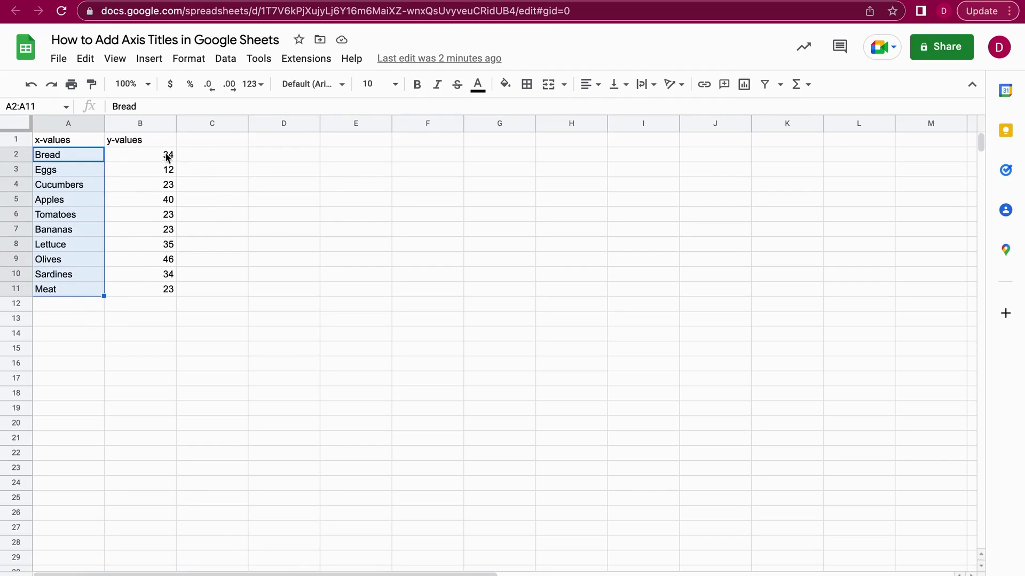
pyautogui.click(253, 226)
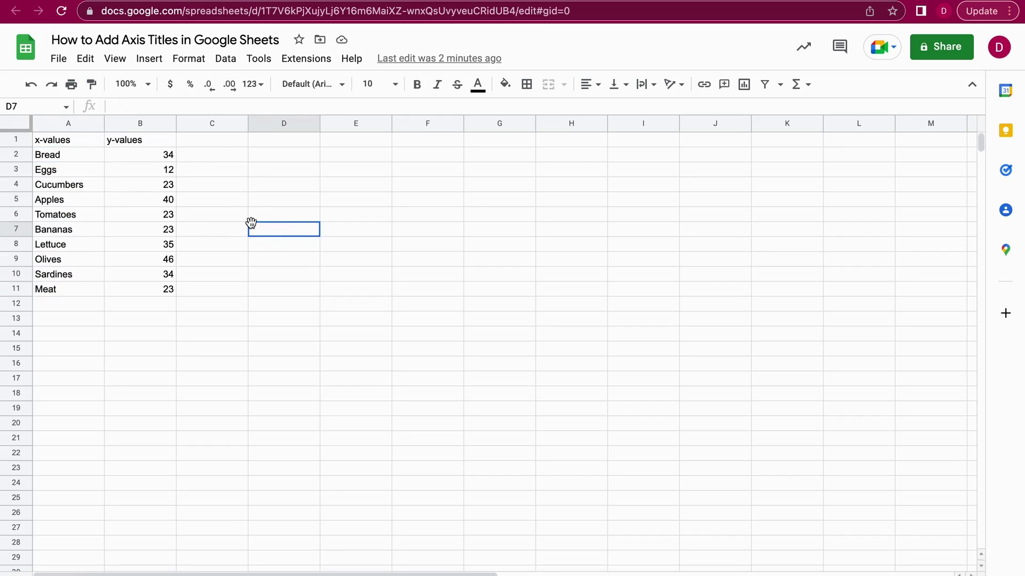
pyautogui.moveTo(153, 160); pyautogui.dragTo(162, 288)
pyautogui.click(264, 261)
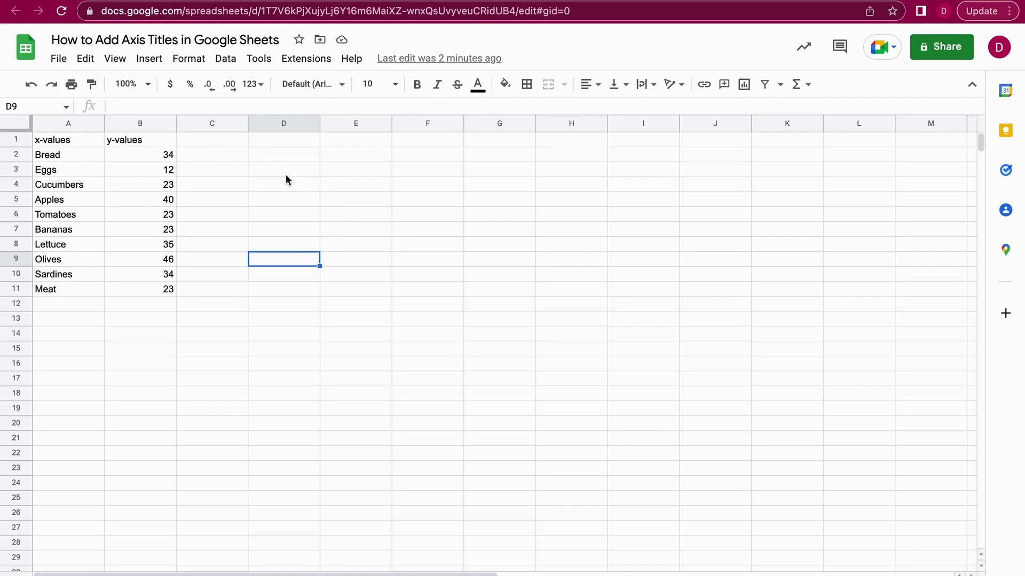
pyautogui.click(298, 205)
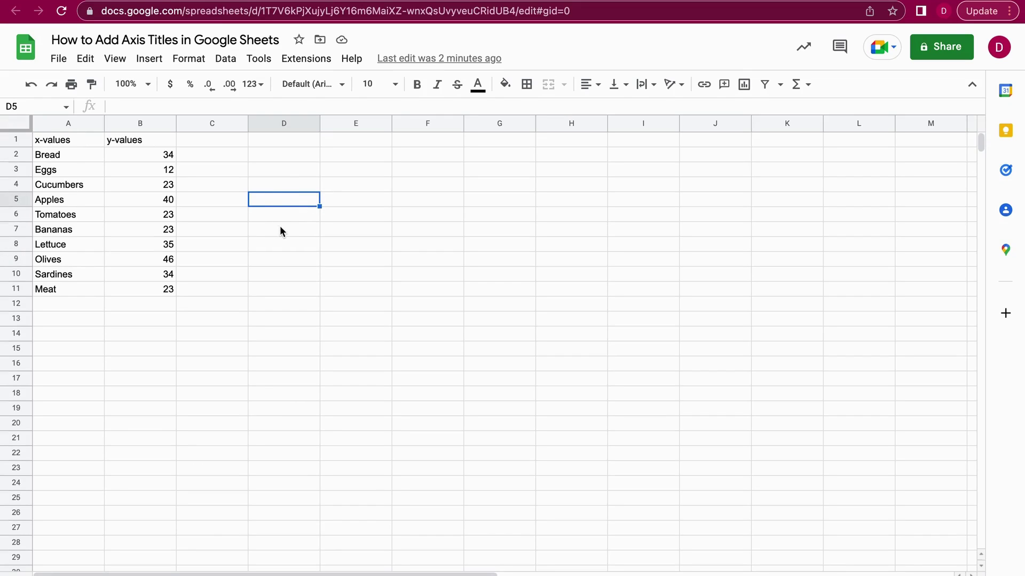
# Insert a chart from the whole table A1:B11, headers included.
pyautogui.moveTo(72, 139); pyautogui.dragTo(136, 299)
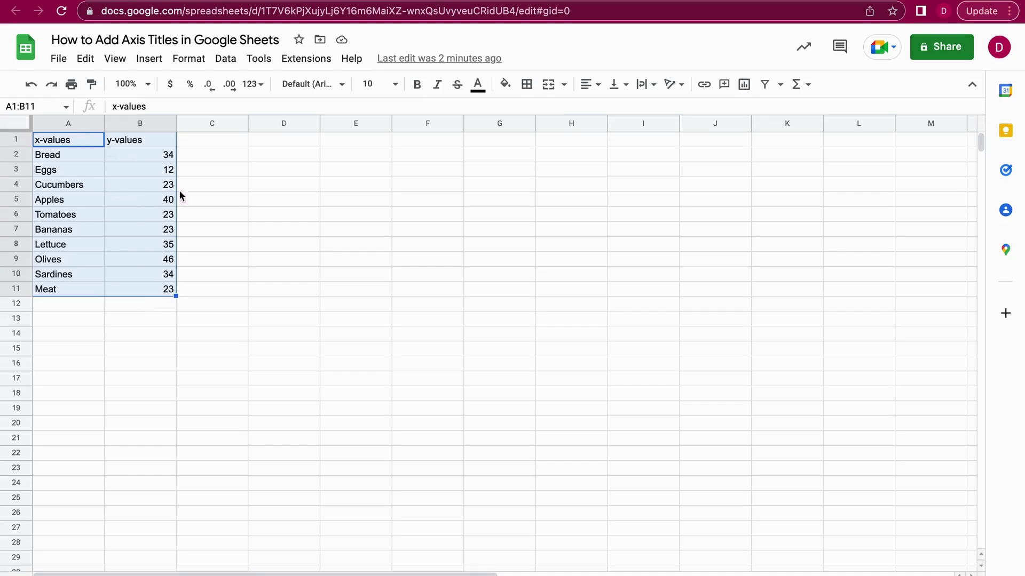
pyautogui.click(148, 61)
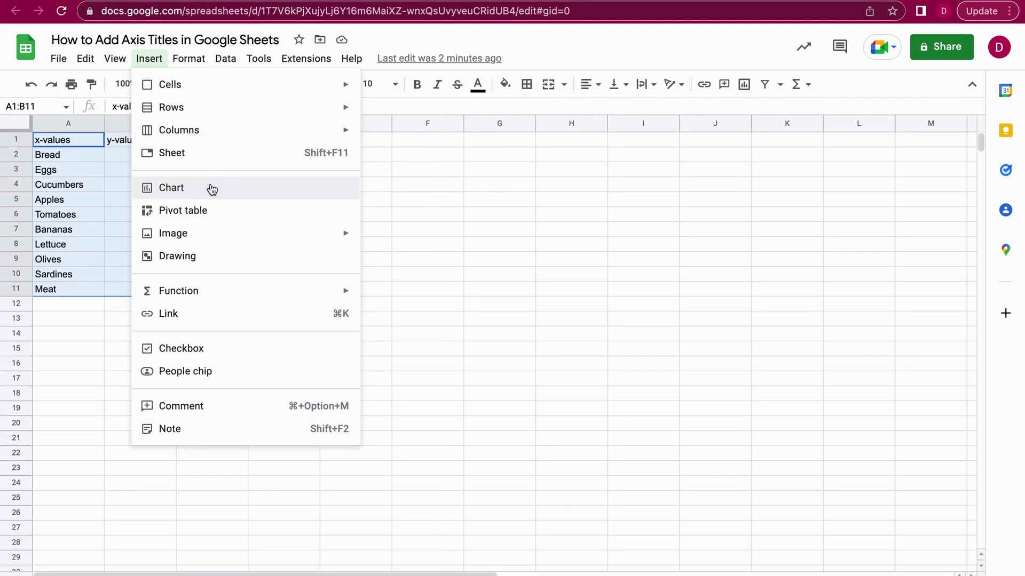
pyautogui.click(249, 188)
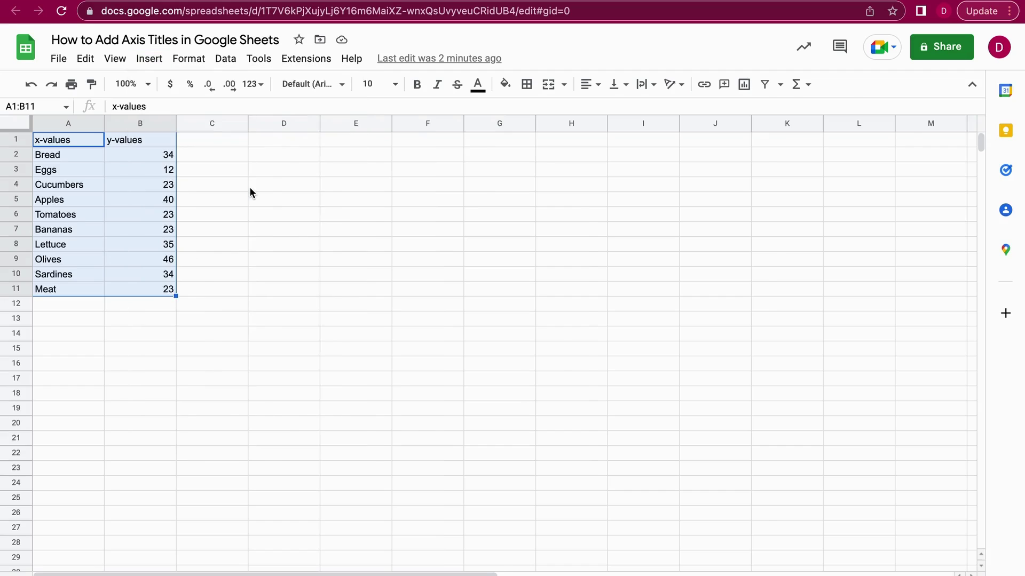
# Move the new column chart up and right so it sits beside the data.
pyautogui.click(636, 243)
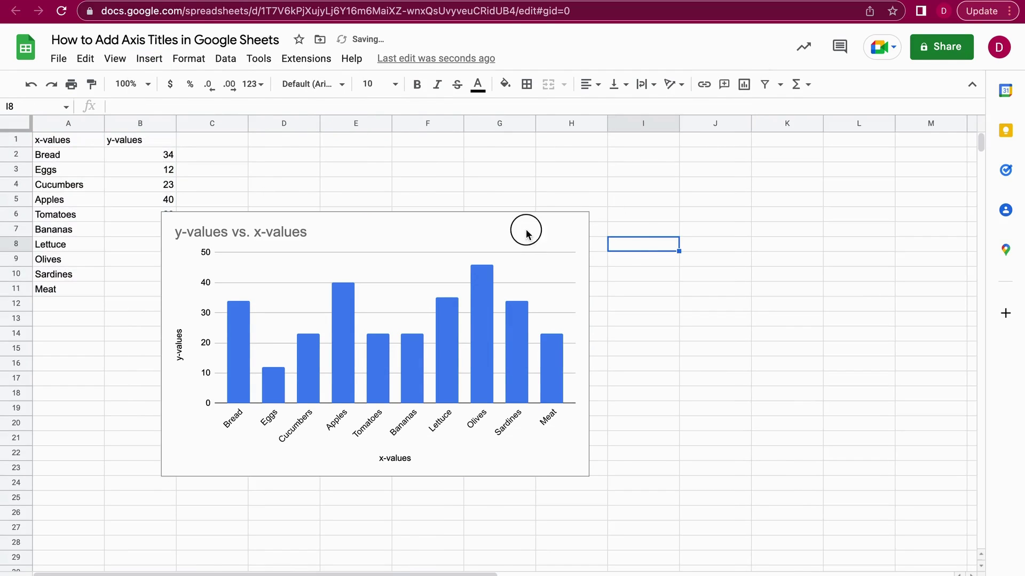
pyautogui.click(466, 235)
pyautogui.moveTo(466, 235); pyautogui.dragTo(553, 192)
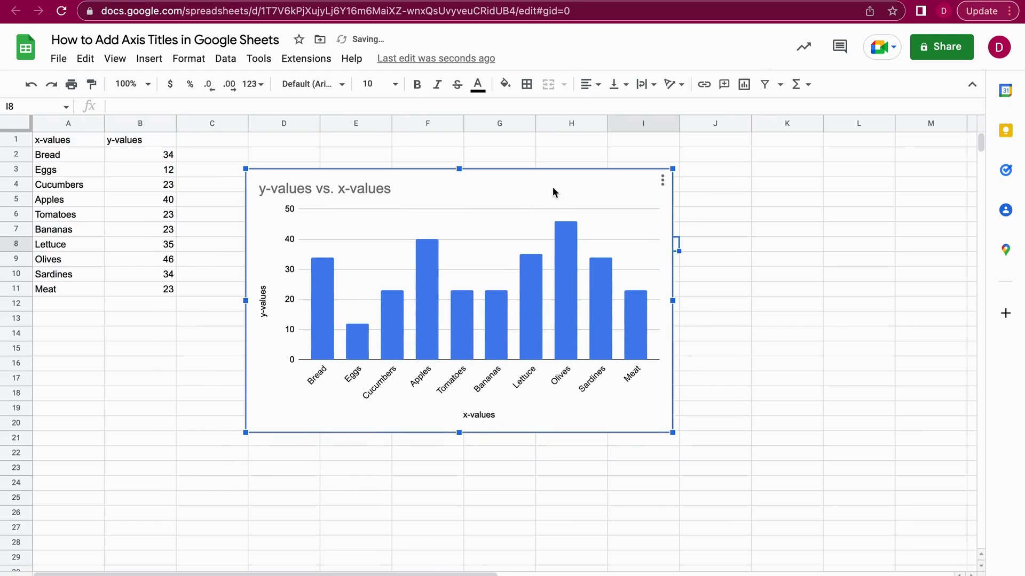
pyautogui.click(729, 319)
pyautogui.click(489, 306)
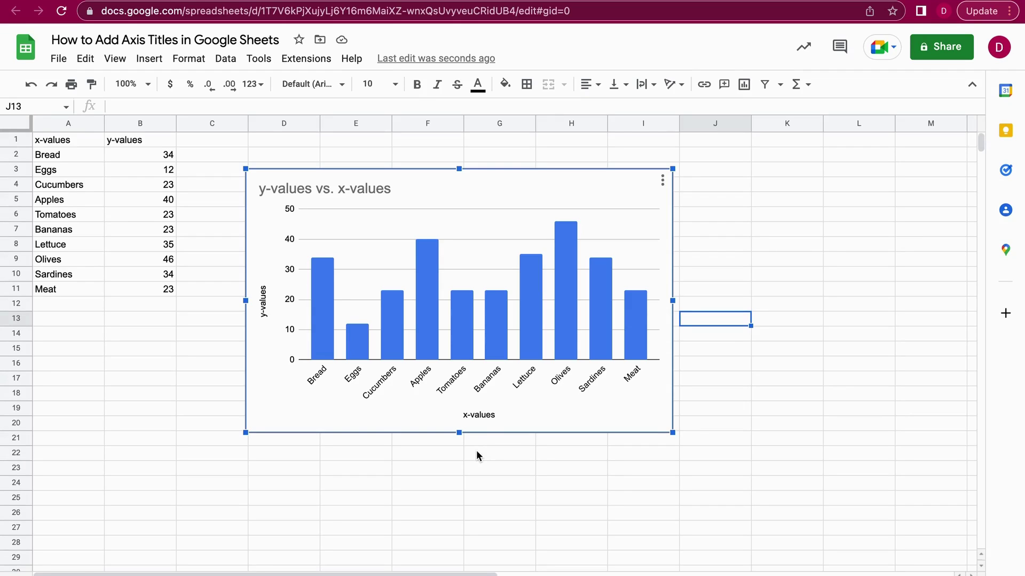
# Replace the horizontal axis title 'x-values' with 'Items'.
pyautogui.doubleClick(483, 415)
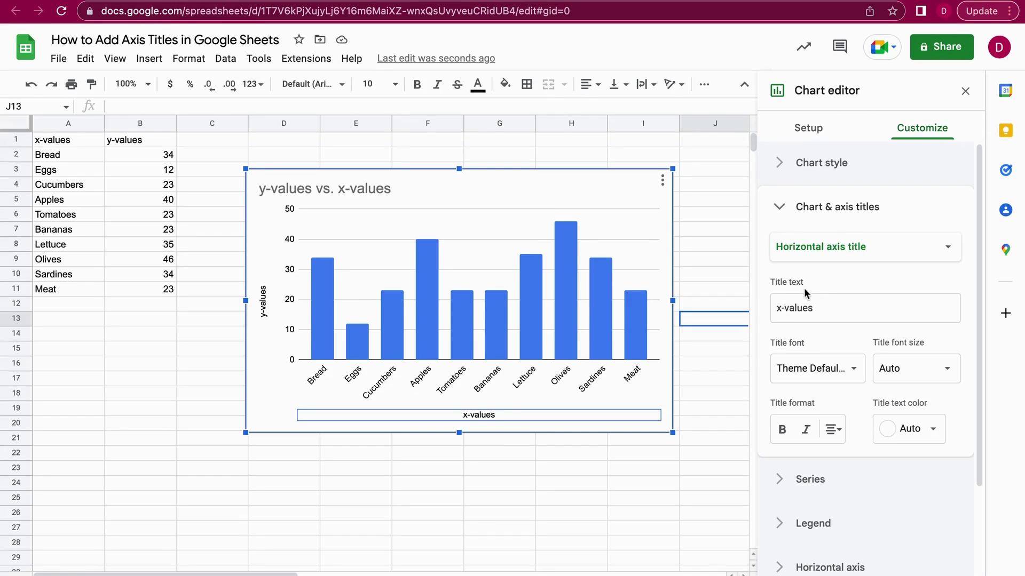
pyautogui.moveTo(817, 304); pyautogui.dragTo(767, 303)
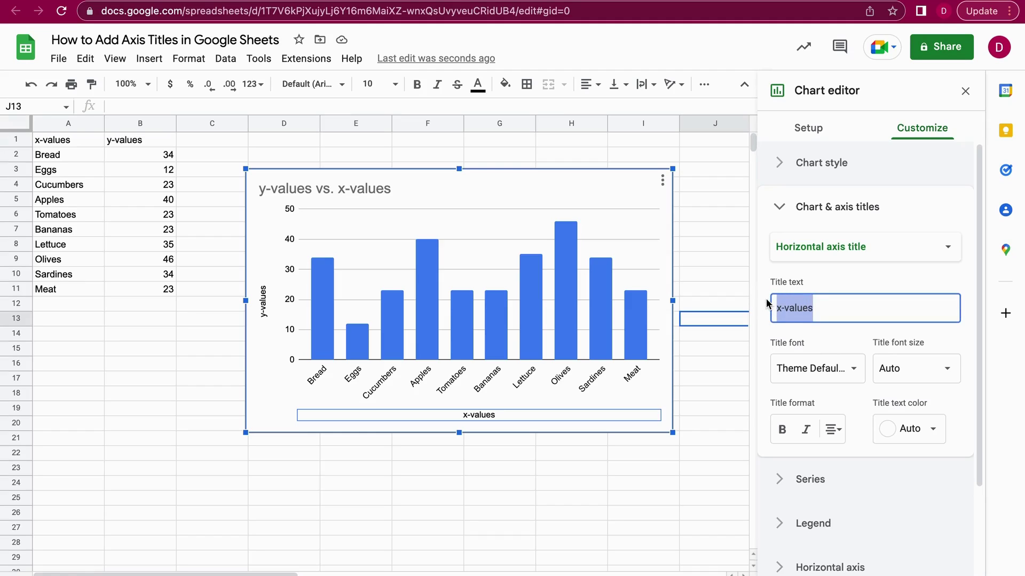
pyautogui.write('Items')
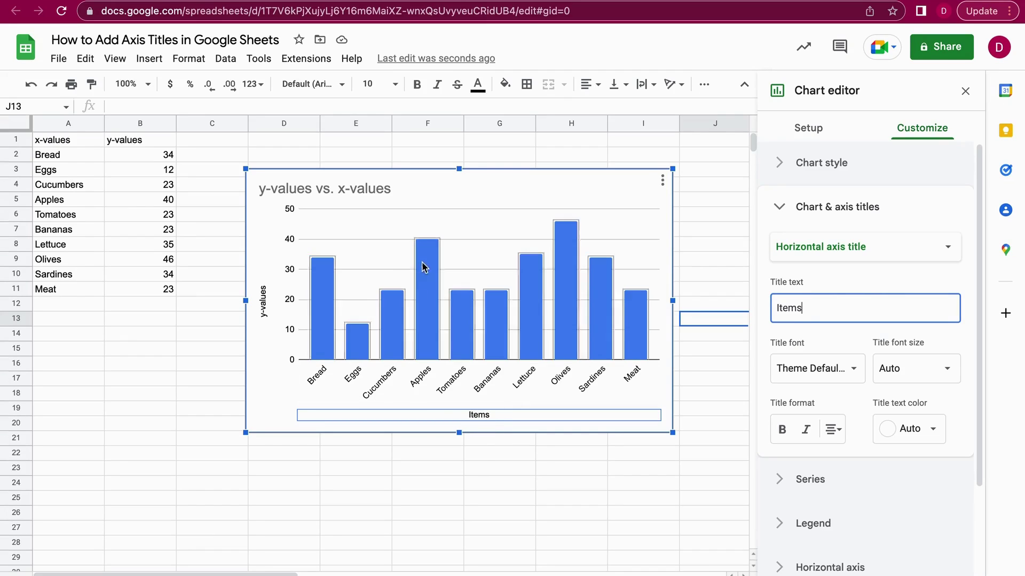
# Replace the vertical axis title 'y-values' with 'Amounts', then deselect and reselect the chart.
pyautogui.click(265, 309)
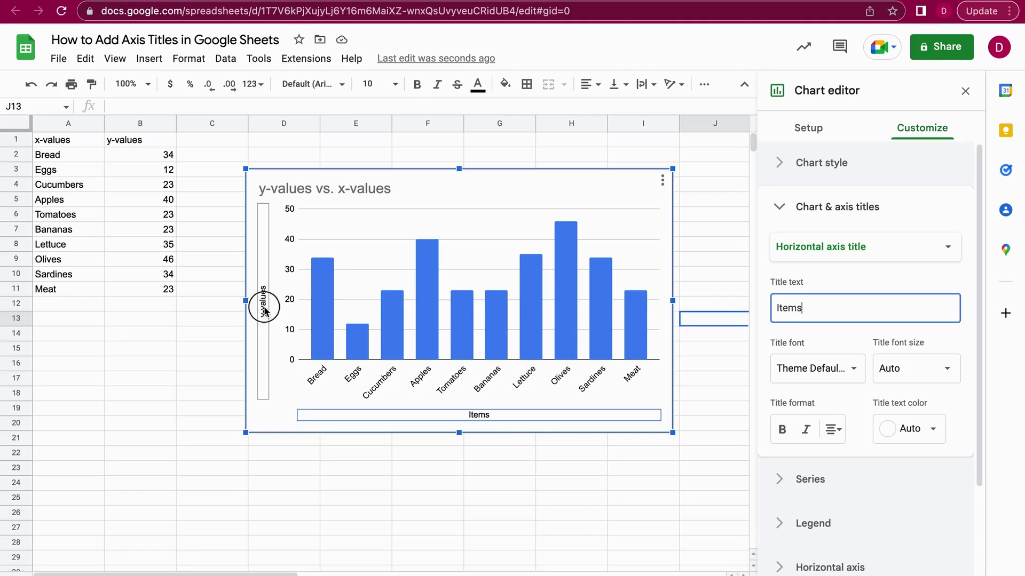
pyautogui.click(265, 309)
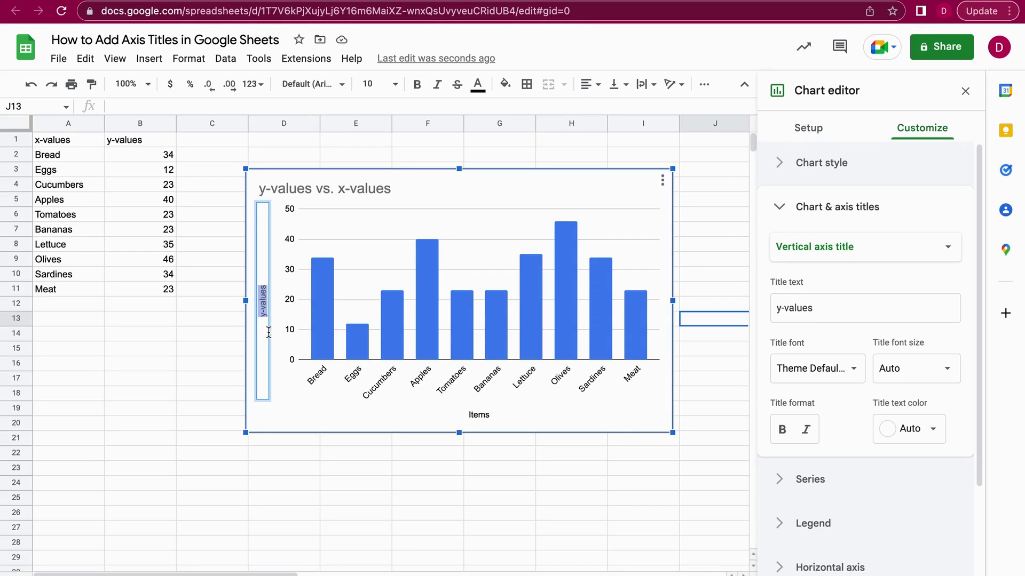
pyautogui.write('Amounts')
pyautogui.click(356, 454)
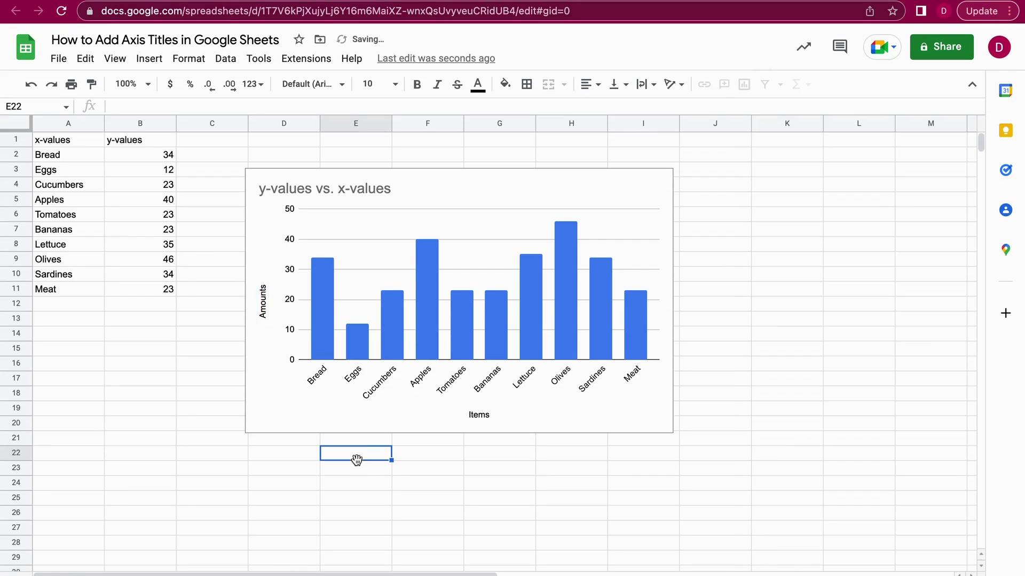
pyautogui.click(265, 301)
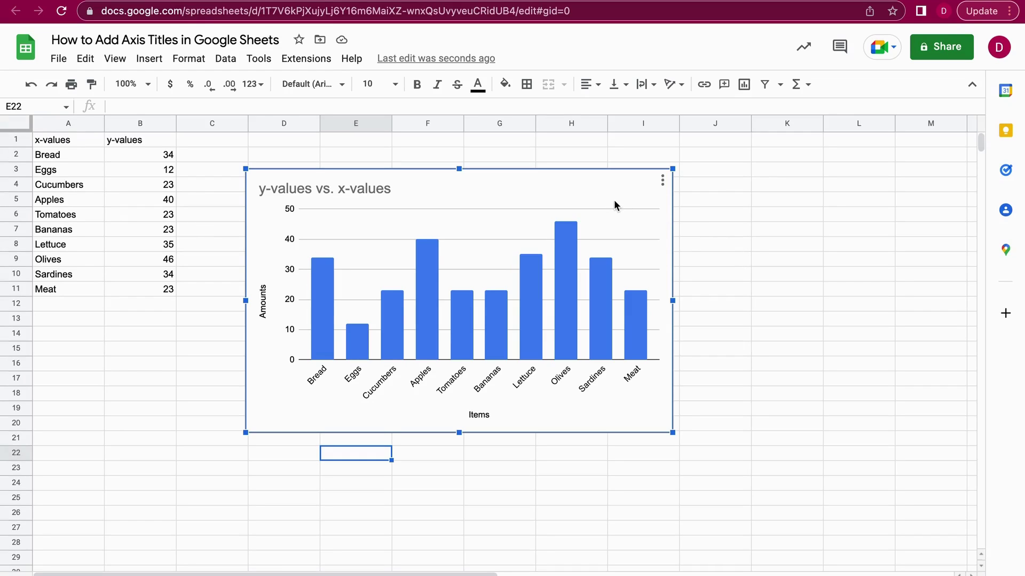
# Delete the titled chart and select the empty cell D5.
pyautogui.press('Delete')
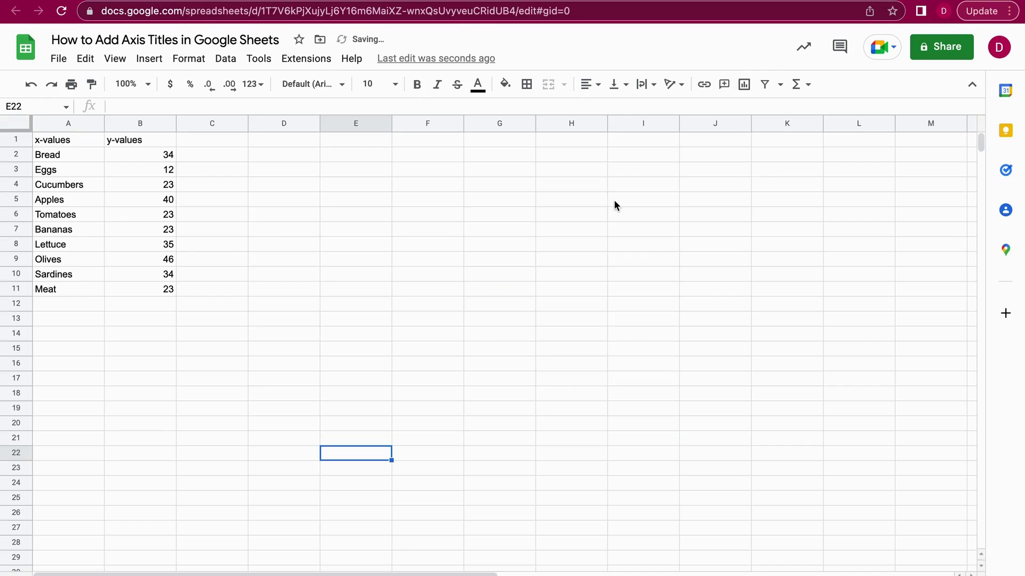
pyautogui.click(428, 187)
pyautogui.click(324, 211)
pyautogui.click(290, 205)
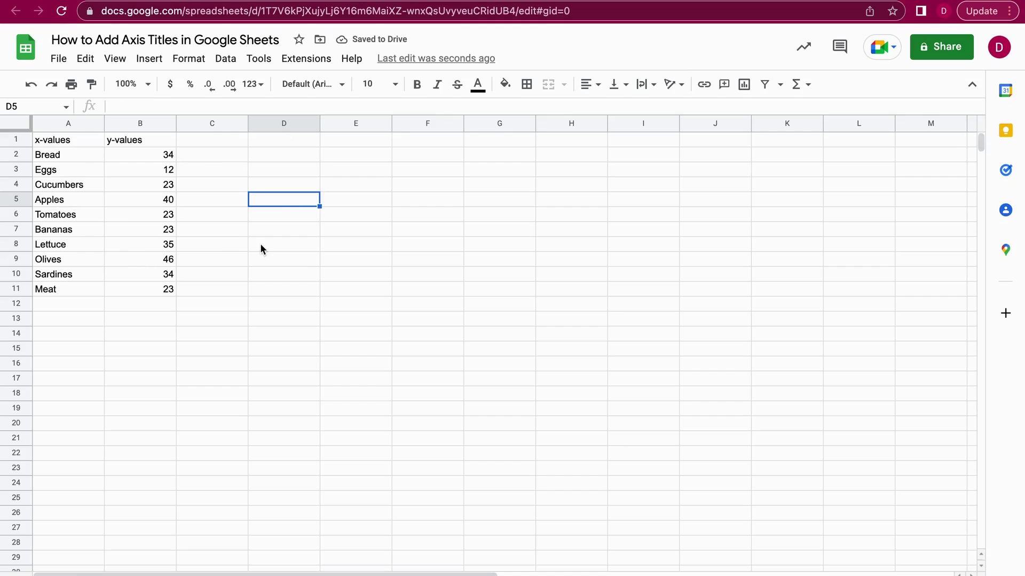
# Insert a new empty 'No data' chart over columns D–H and close its settings panel.
pyautogui.click(149, 58)
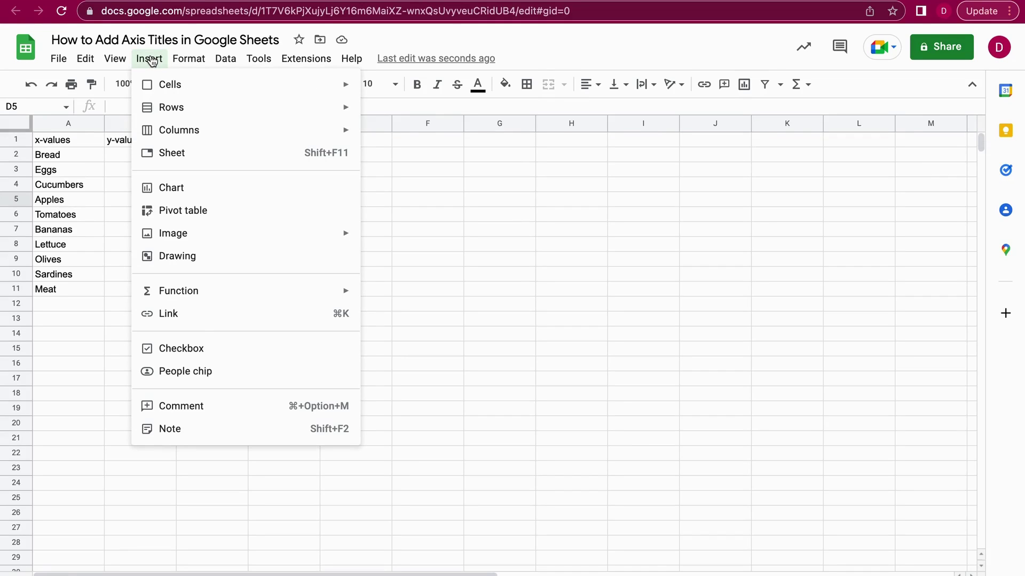
pyautogui.click(276, 191)
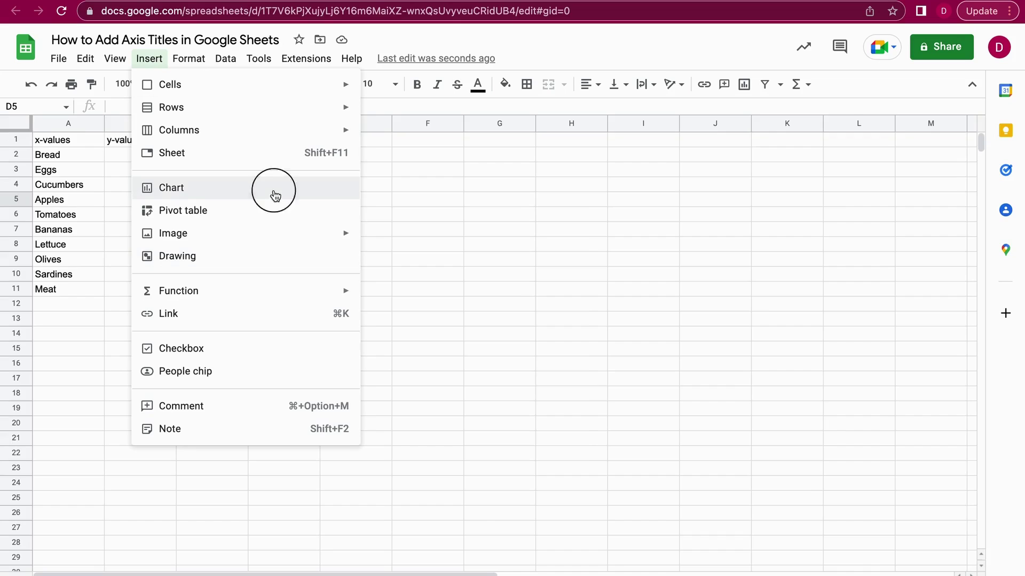
pyautogui.moveTo(437, 237); pyautogui.dragTo(530, 252)
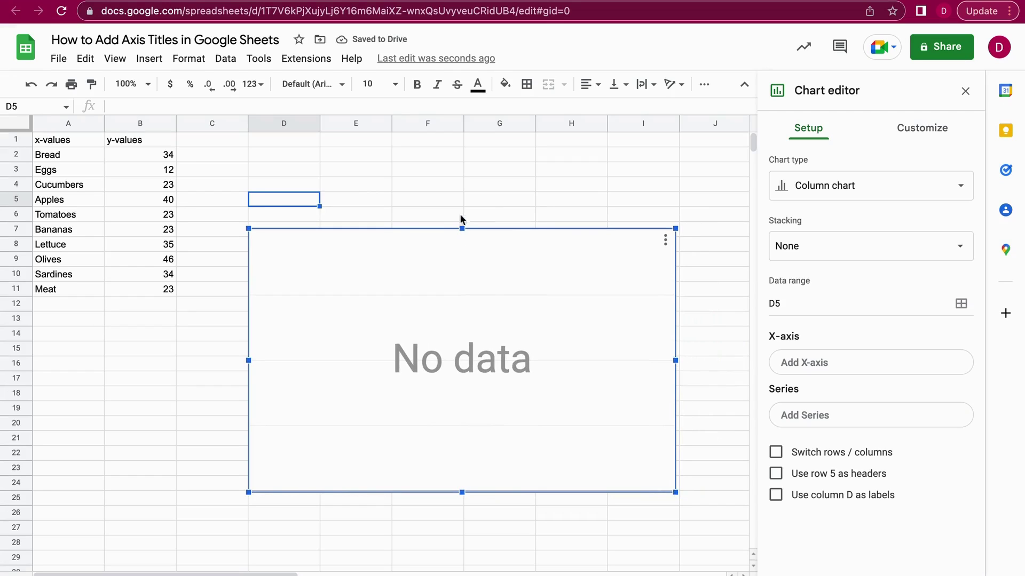
pyautogui.click(965, 91)
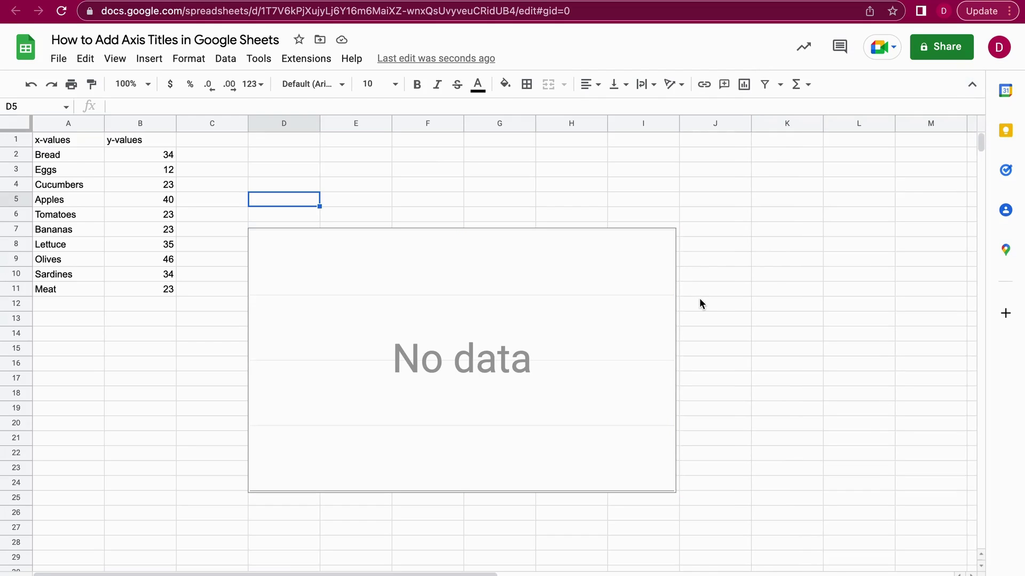
# Reopen the empty chart's editor, glance at Customize, and return to Setup showing range D5.
pyautogui.click(512, 276)
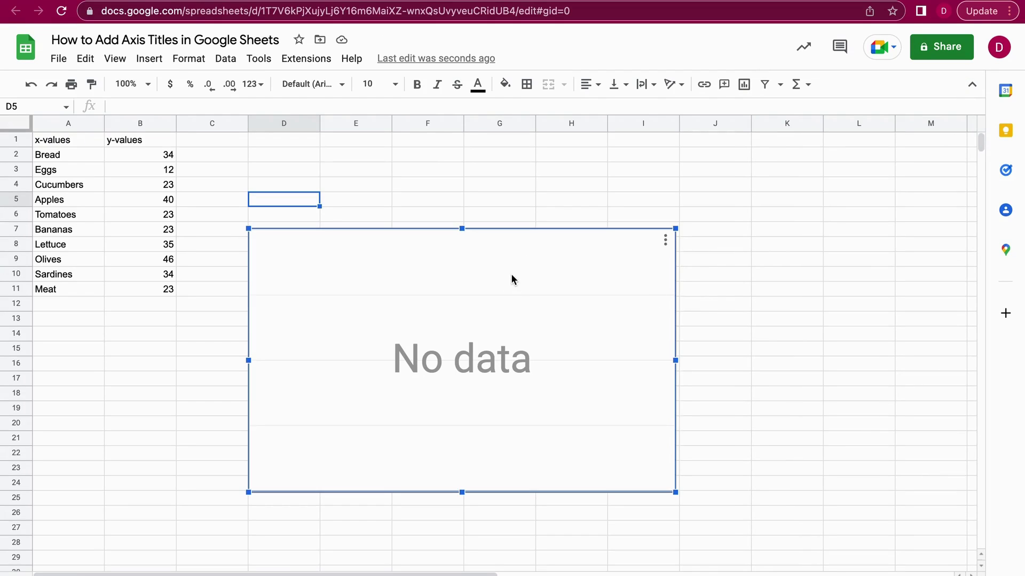
pyautogui.click(665, 245)
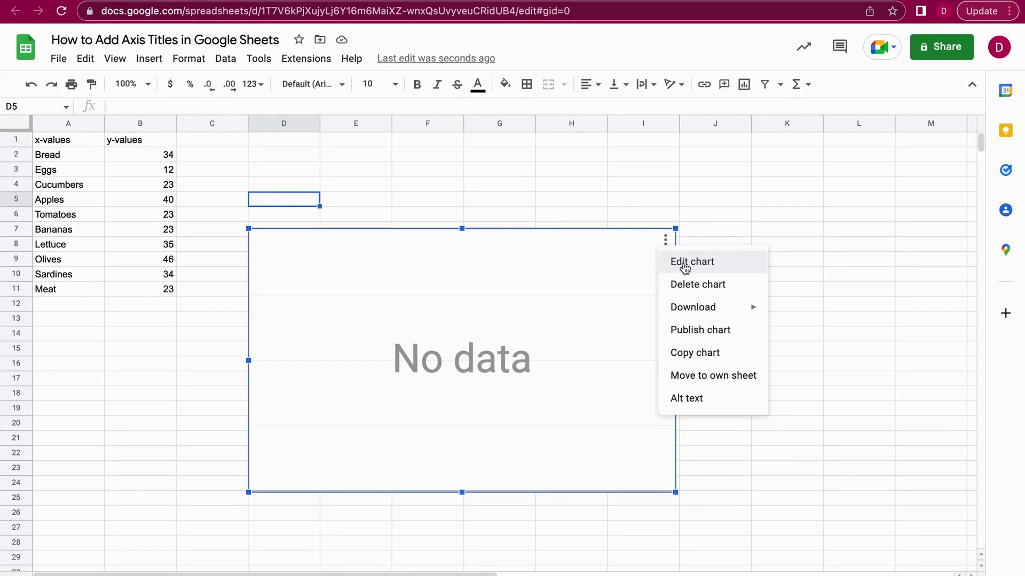
pyautogui.click(685, 262)
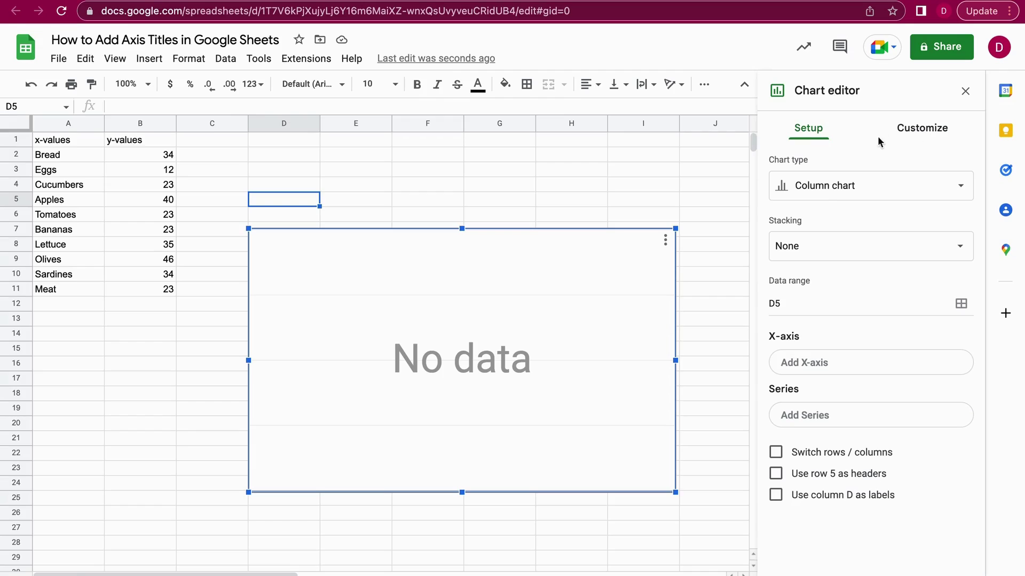
pyautogui.click(910, 132)
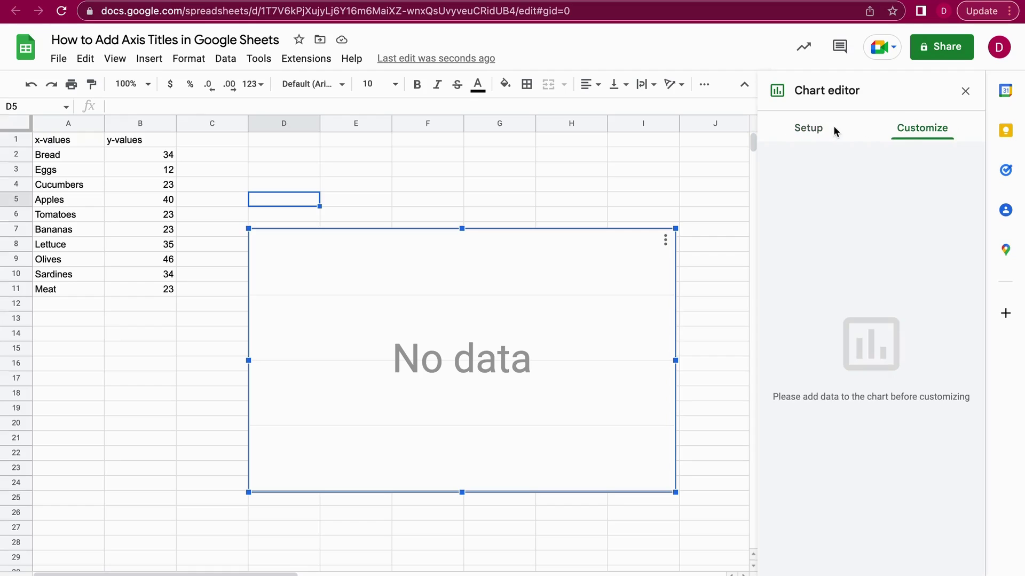
pyautogui.click(811, 131)
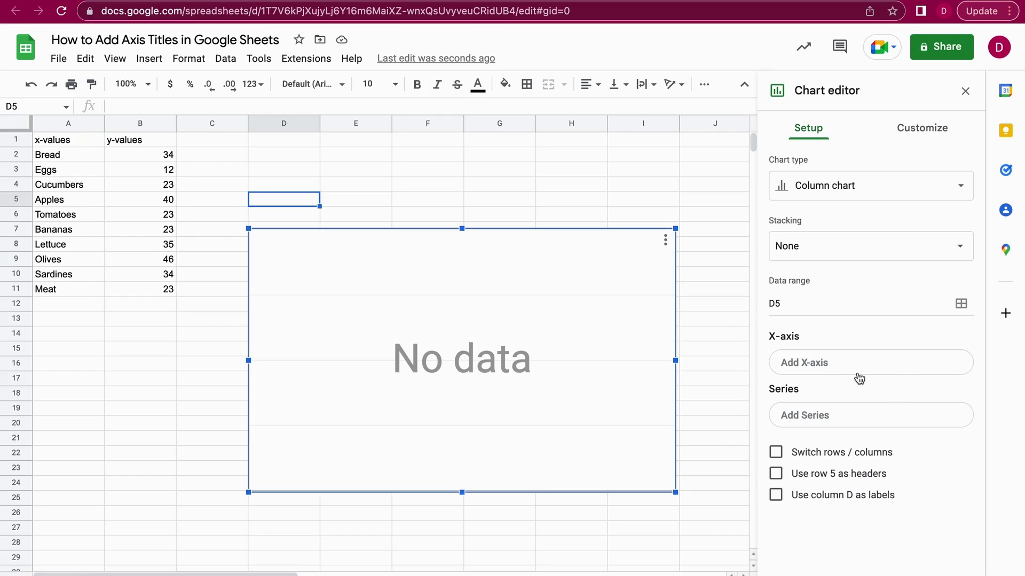
# Add the amounts B2:B11 as the chart's series so it shows ten bars, then reselect the chart.
pyautogui.click(826, 420)
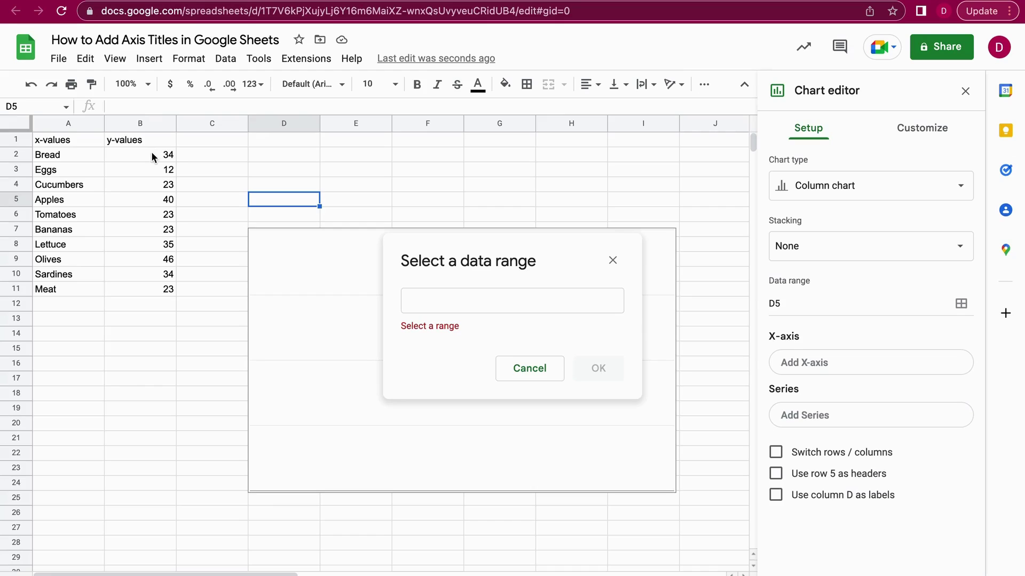
pyautogui.moveTo(152, 153); pyautogui.dragTo(166, 295)
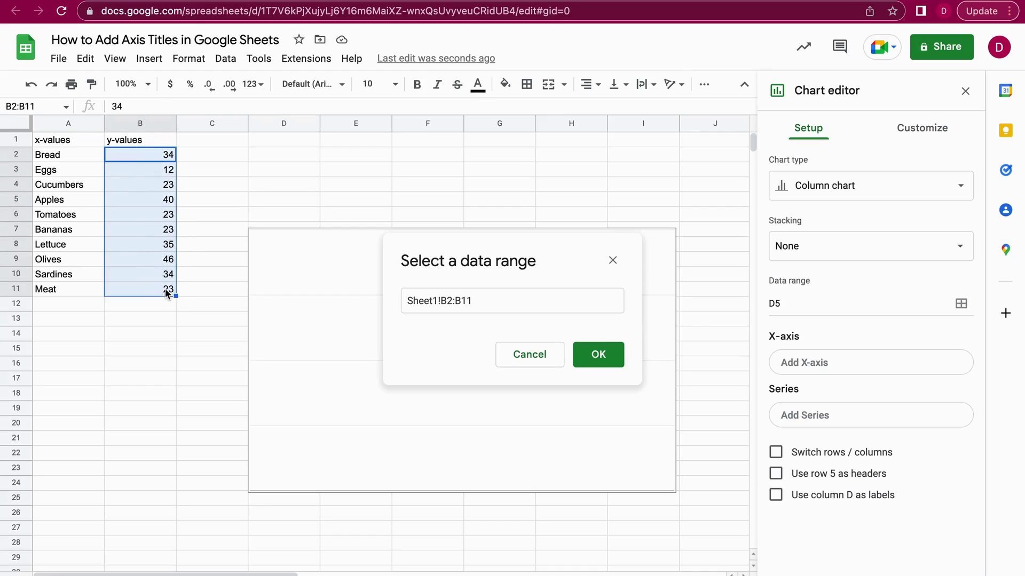
pyautogui.click(604, 357)
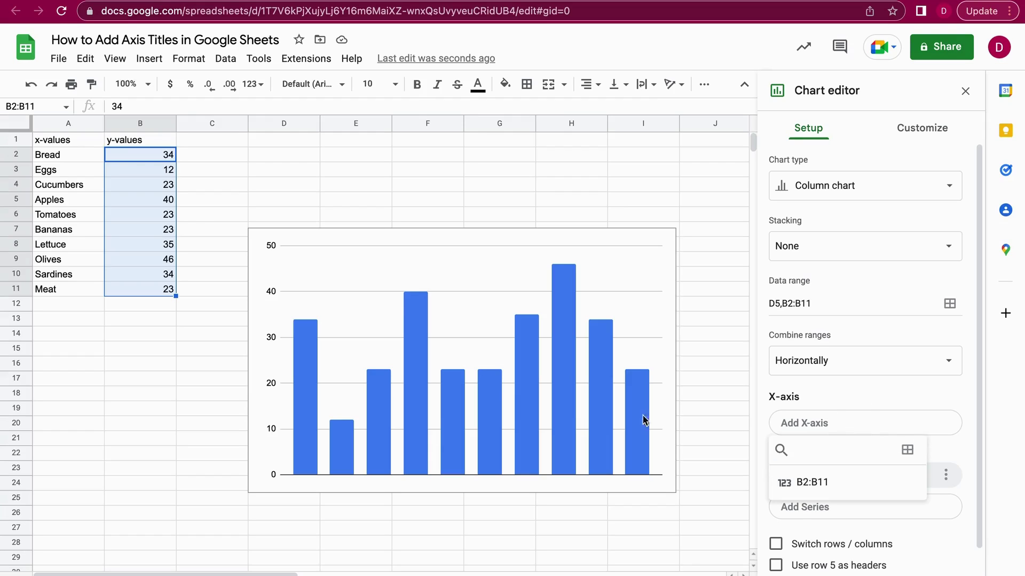
pyautogui.click(73, 160)
pyautogui.moveTo(74, 160); pyautogui.dragTo(96, 288)
pyautogui.click(451, 289)
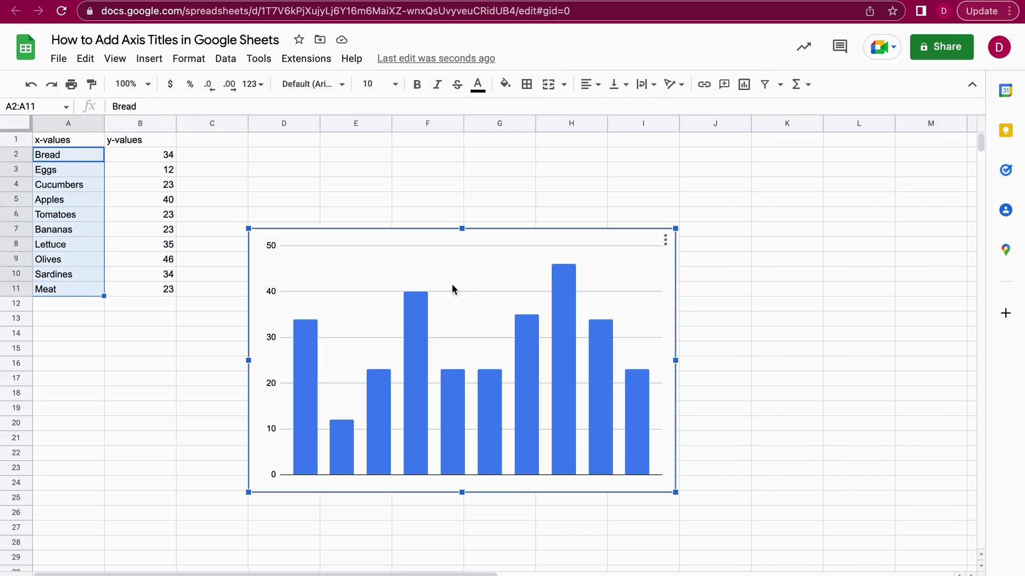
# Set A2:A11 as the chart's X-axis so the bars are labelled Bread through Meat.
pyautogui.click(665, 243)
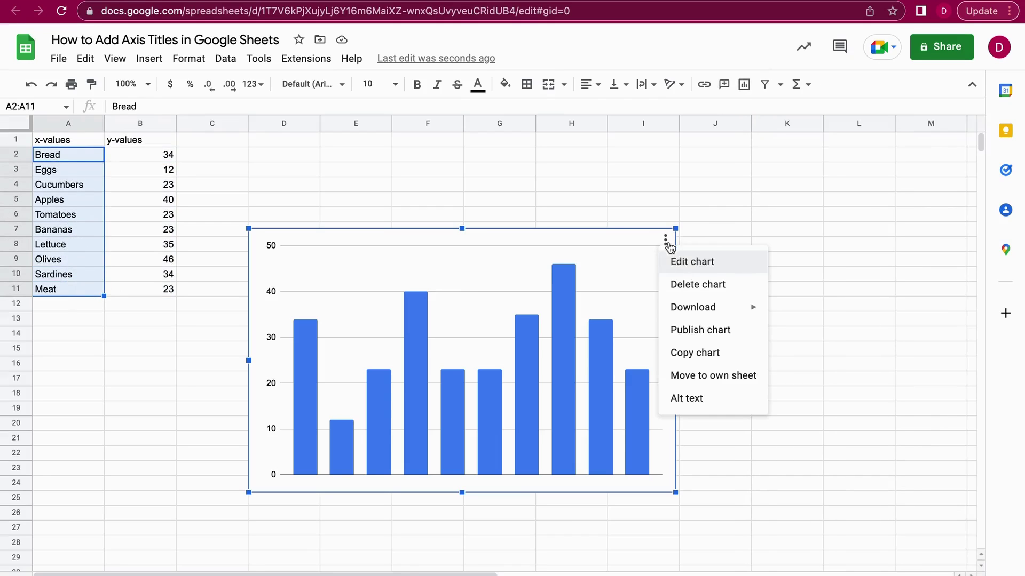
pyautogui.click(692, 263)
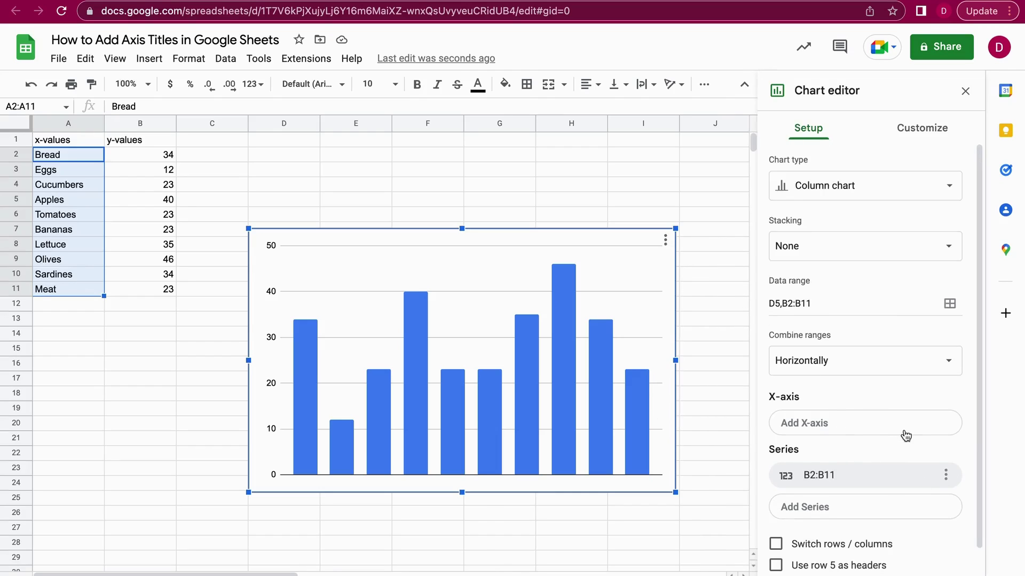
pyautogui.click(856, 426)
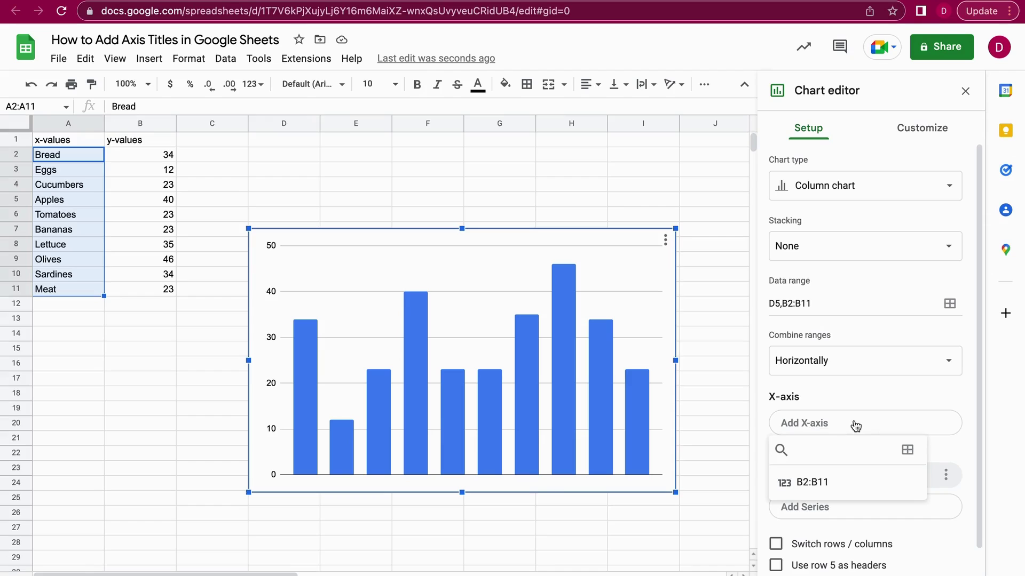
pyautogui.click(908, 451)
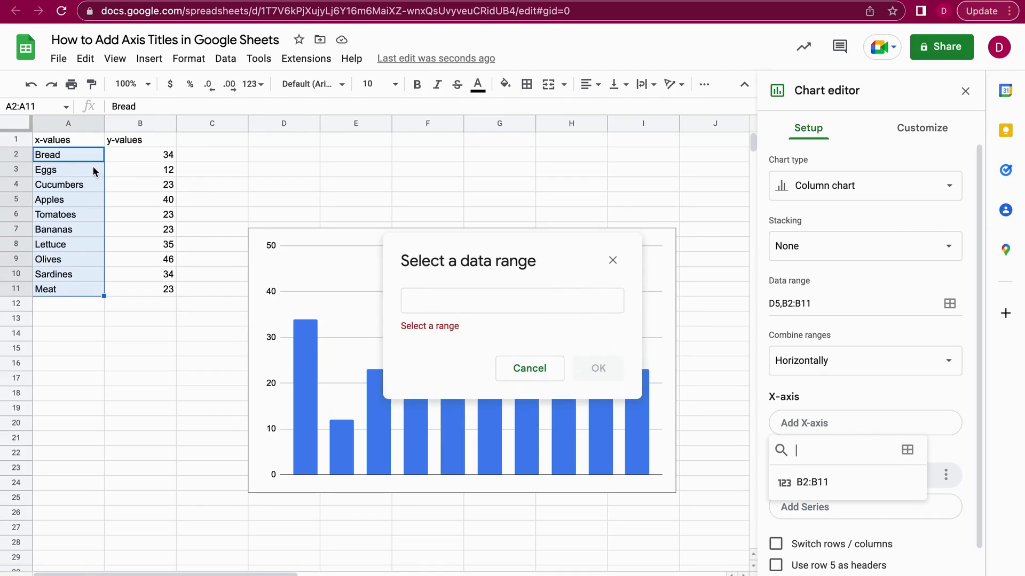
pyautogui.click(471, 298)
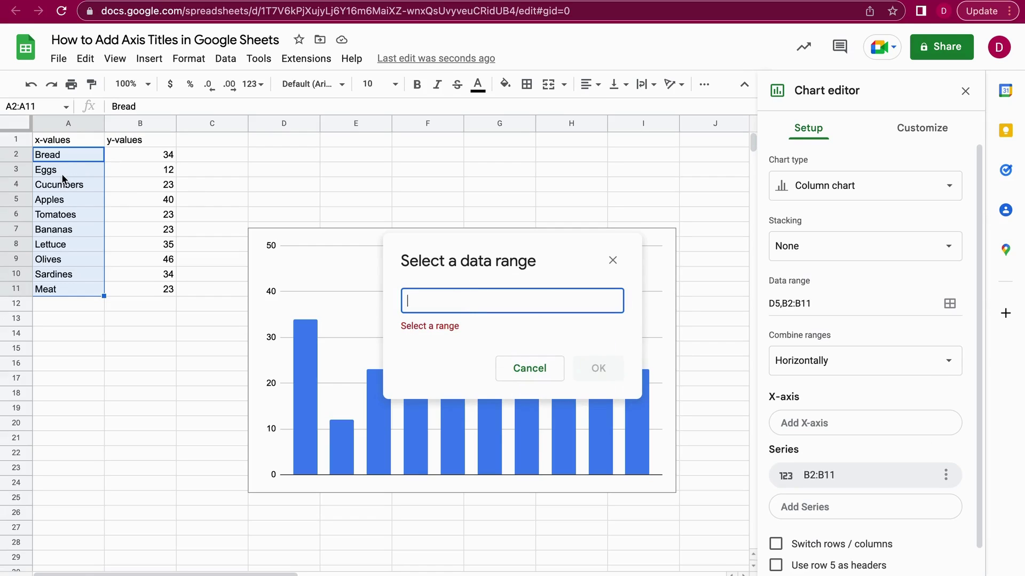
pyautogui.moveTo(60, 156); pyautogui.dragTo(80, 289)
pyautogui.click(599, 355)
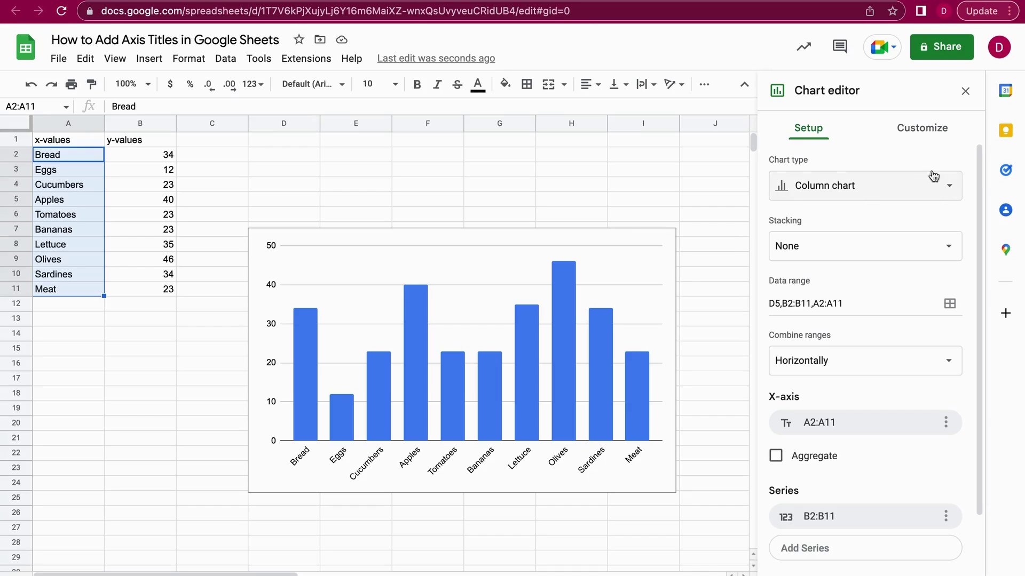
# Under Chart & axis titles, enter 'Items' as the horizontal axis title.
pyautogui.click(916, 133)
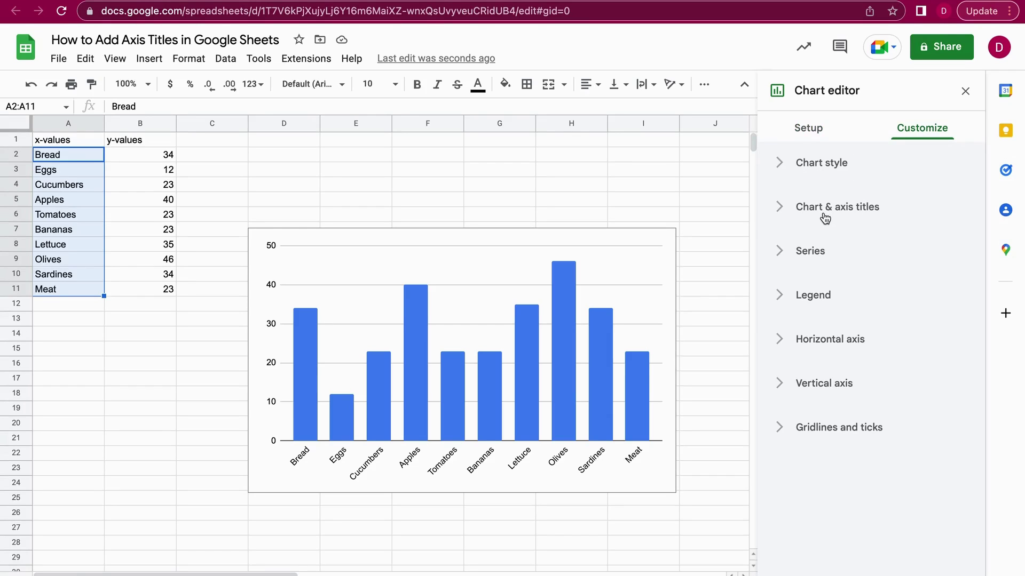
pyautogui.click(826, 212)
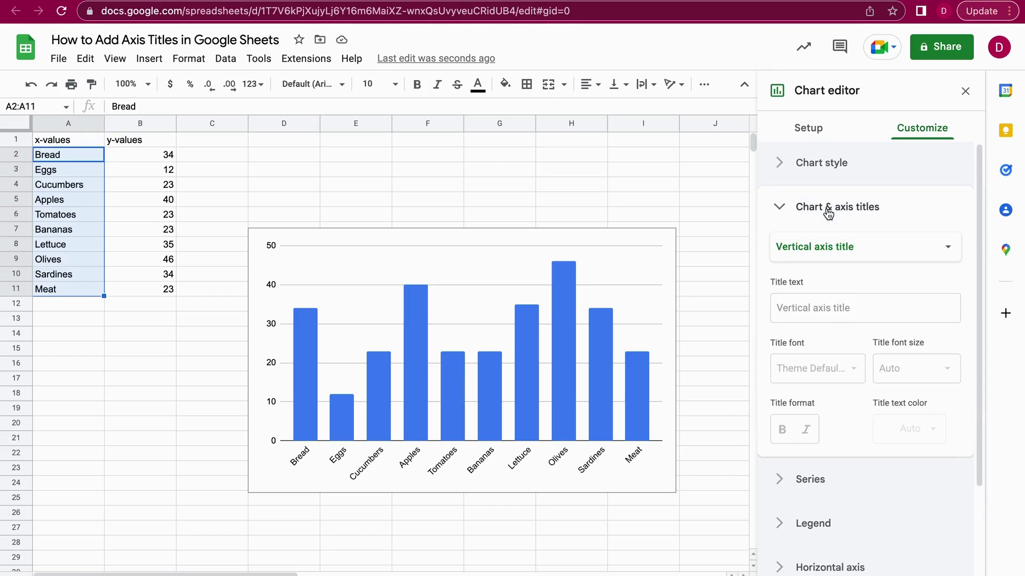
pyautogui.click(947, 249)
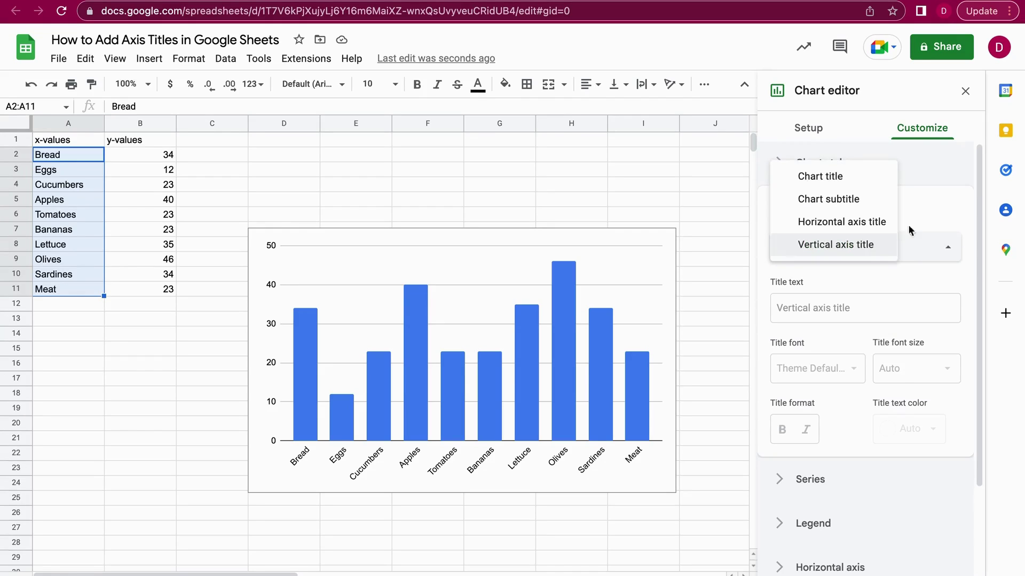
pyautogui.click(841, 227)
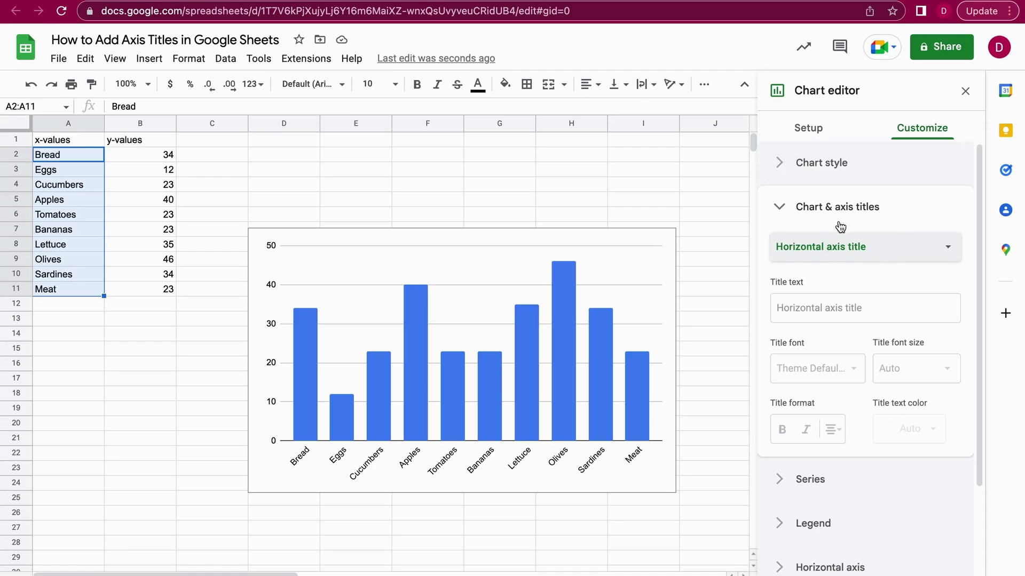
pyautogui.click(809, 304)
pyautogui.write('Item')
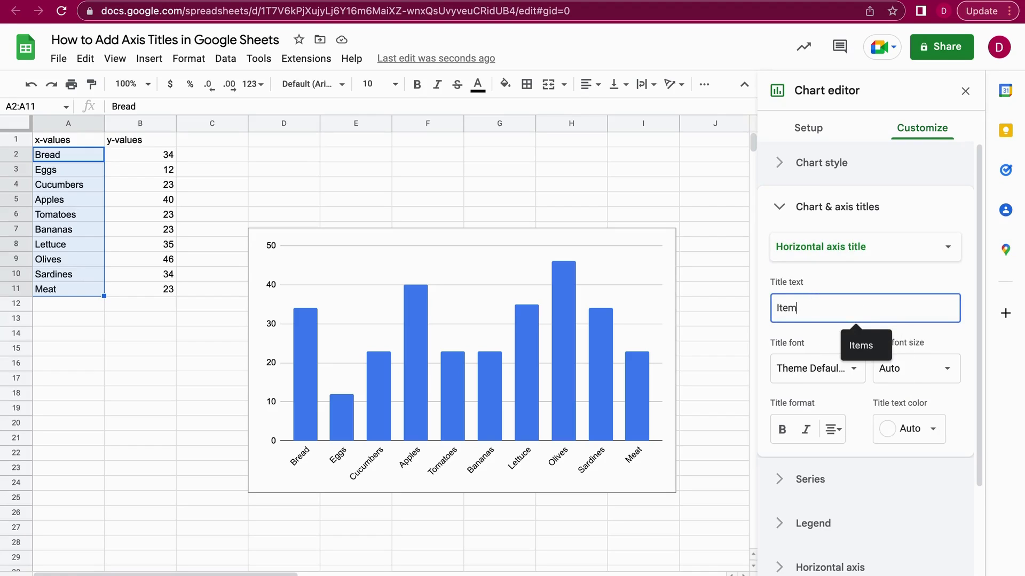
pyautogui.write('s')
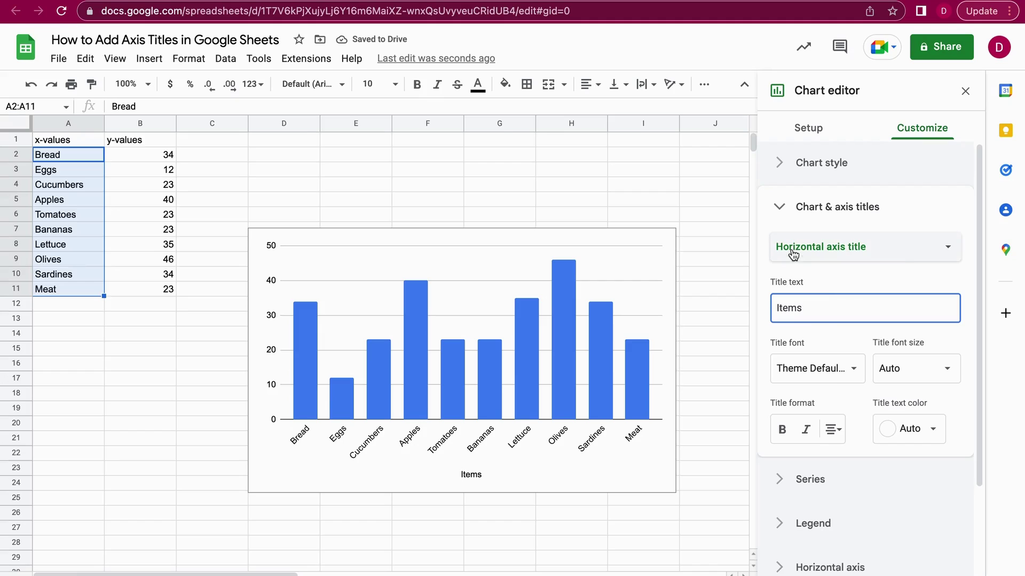
# Enter 'Amounts' as the vertical axis title, then click cell G5 to close the editor.
pyautogui.click(885, 250)
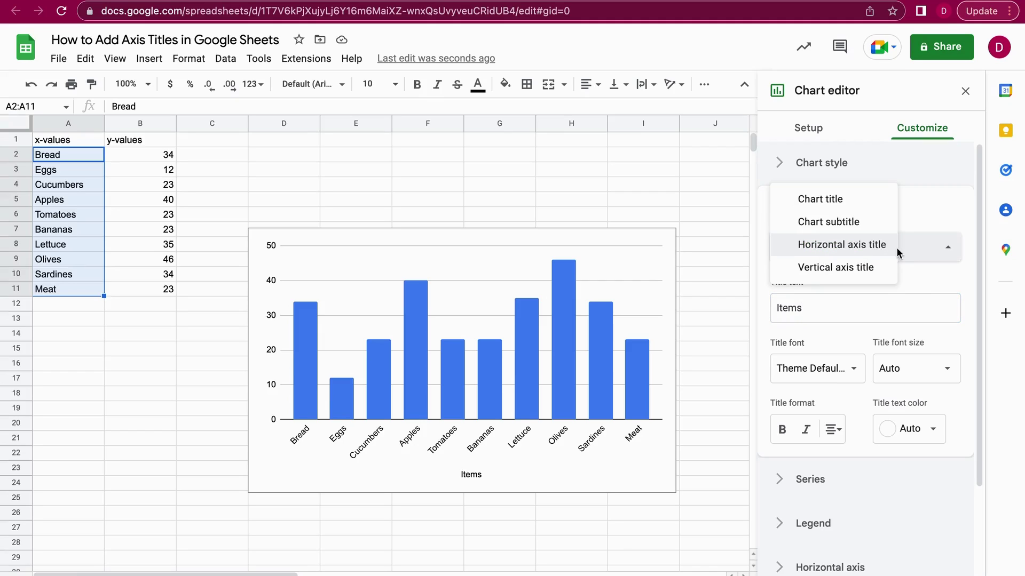
pyautogui.click(842, 268)
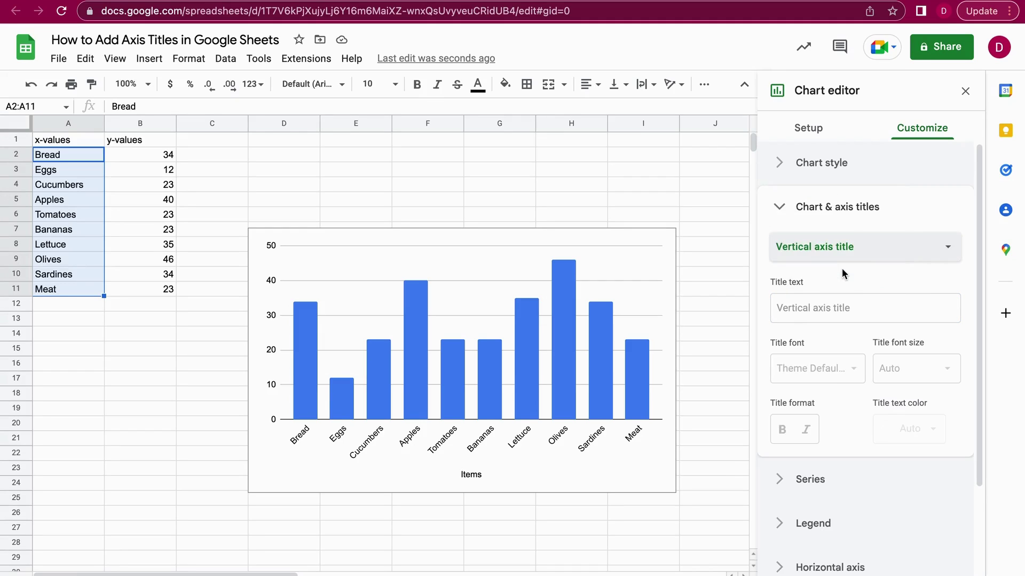
pyautogui.click(823, 305)
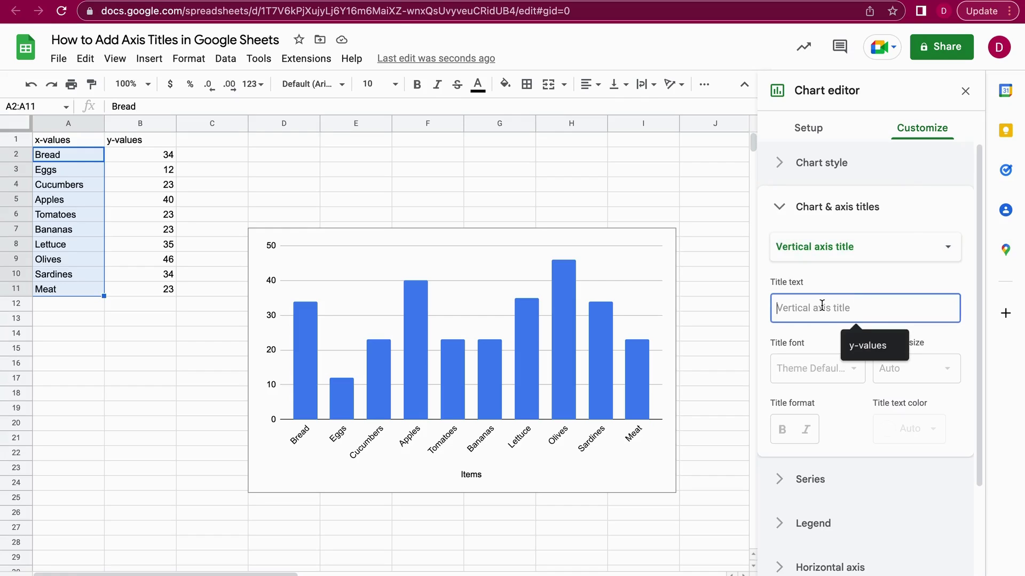
pyautogui.write('Amounts')
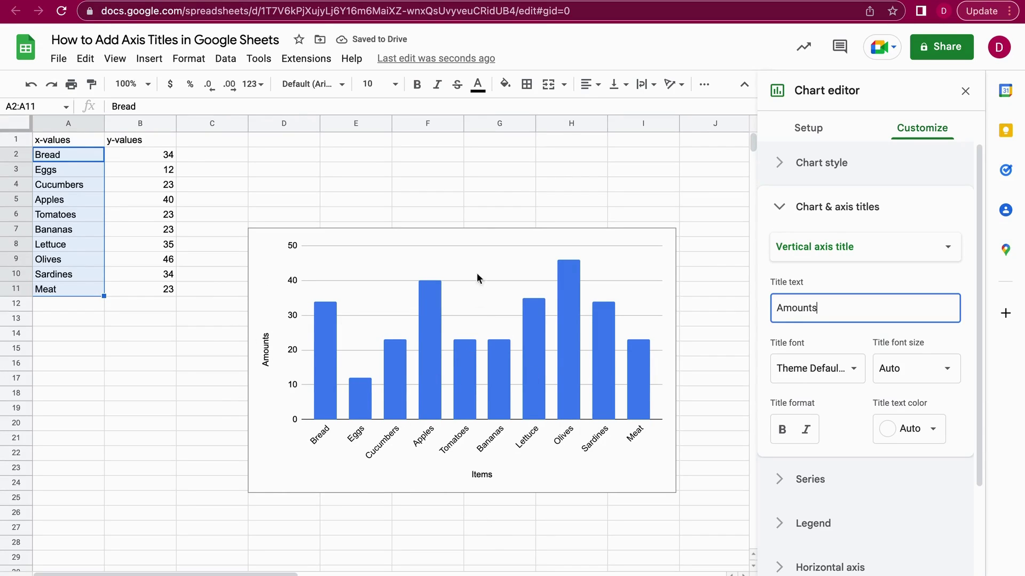
pyautogui.click(491, 205)
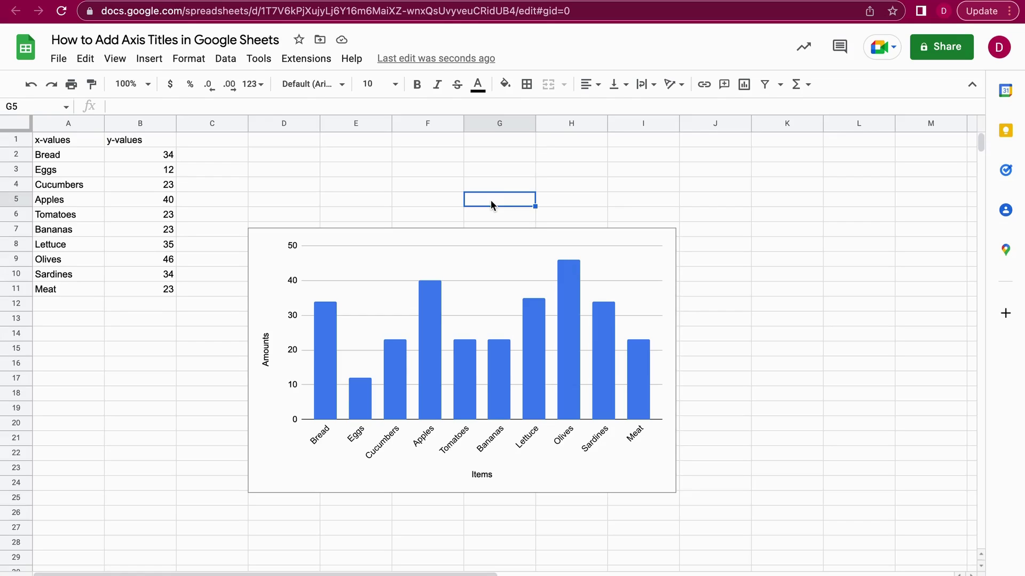